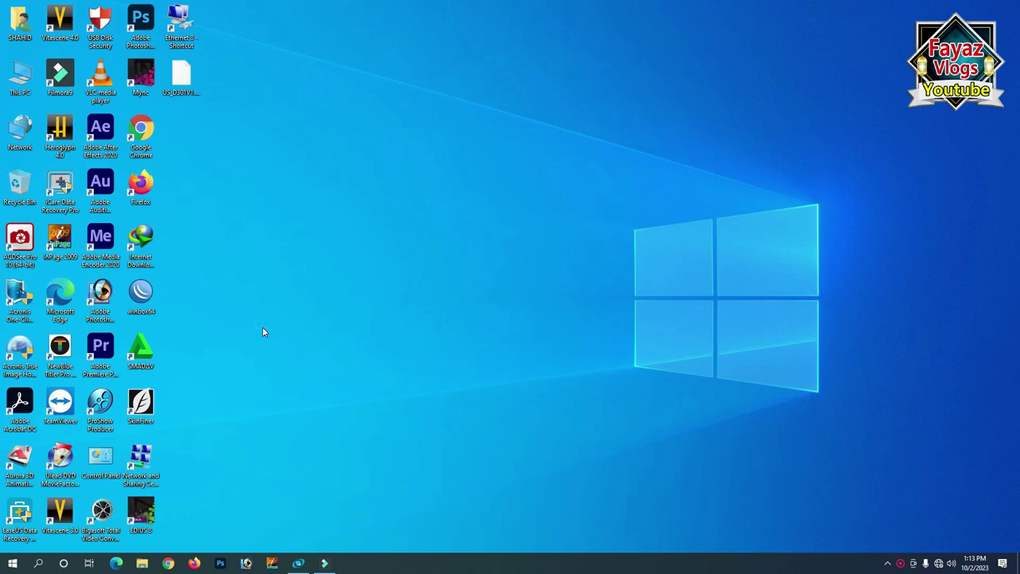
Refresh the desktop several times from its right-click menu
right_click(262, 327)
click(275, 360)
right_click(220, 230)
click(242, 261)
right_click(271, 230)
click(314, 263)
right_click(264, 236)
click(285, 267)
right_click(288, 268)
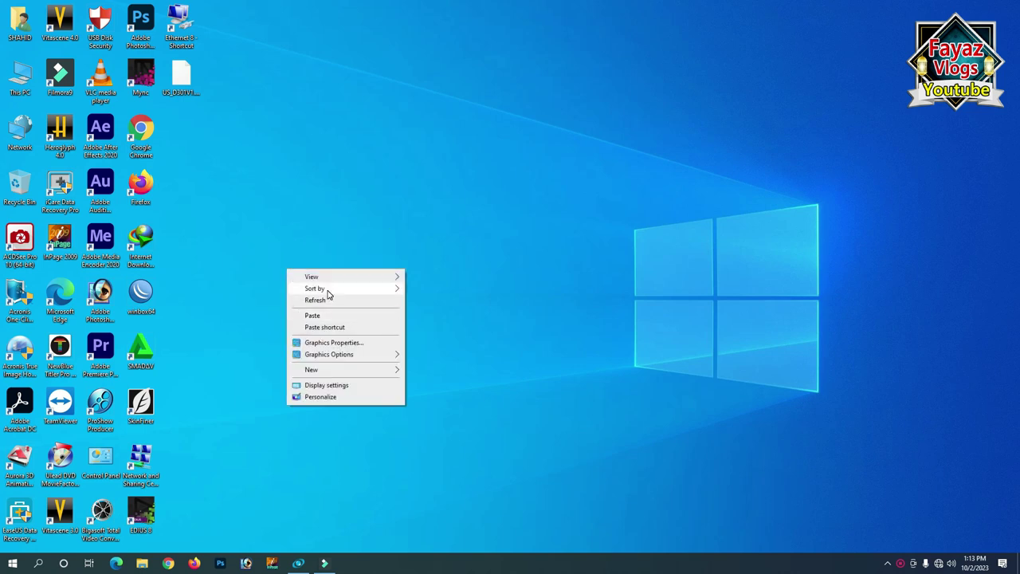
click(333, 300)
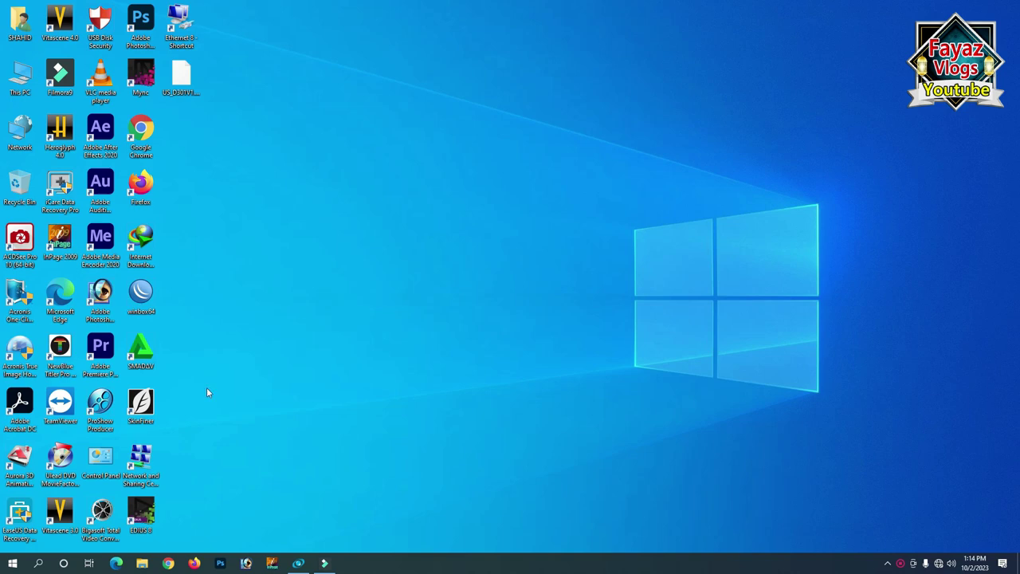
Launch Chrome, load 192.168.10.1 and sign in to the PTCL router admin
click(168, 563)
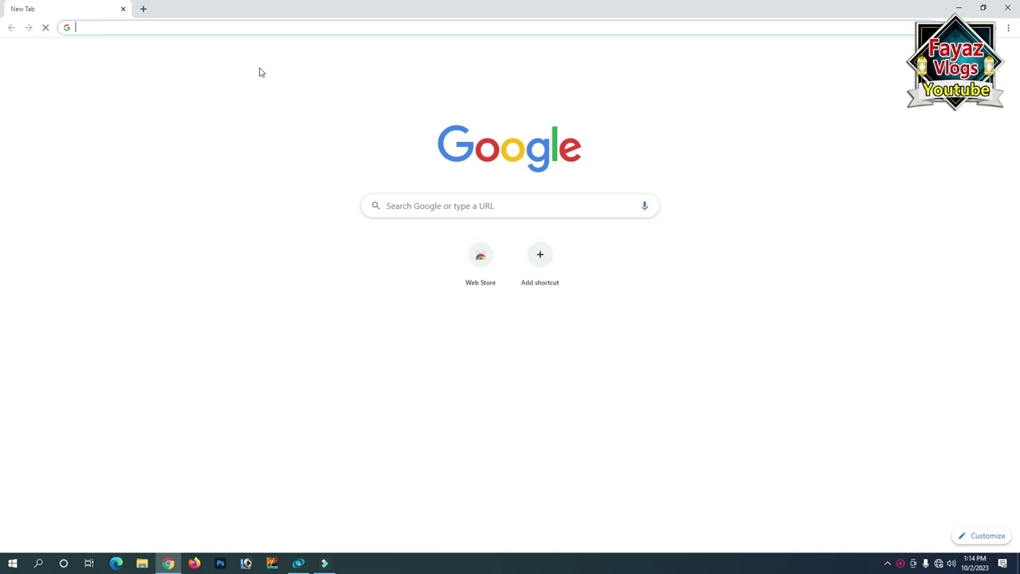
click(271, 28)
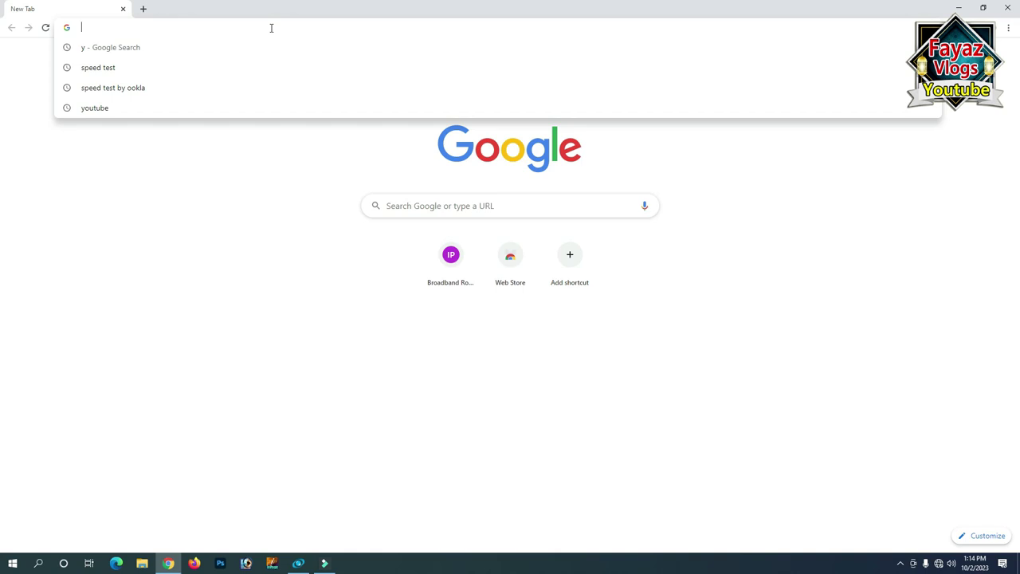
text(192.)
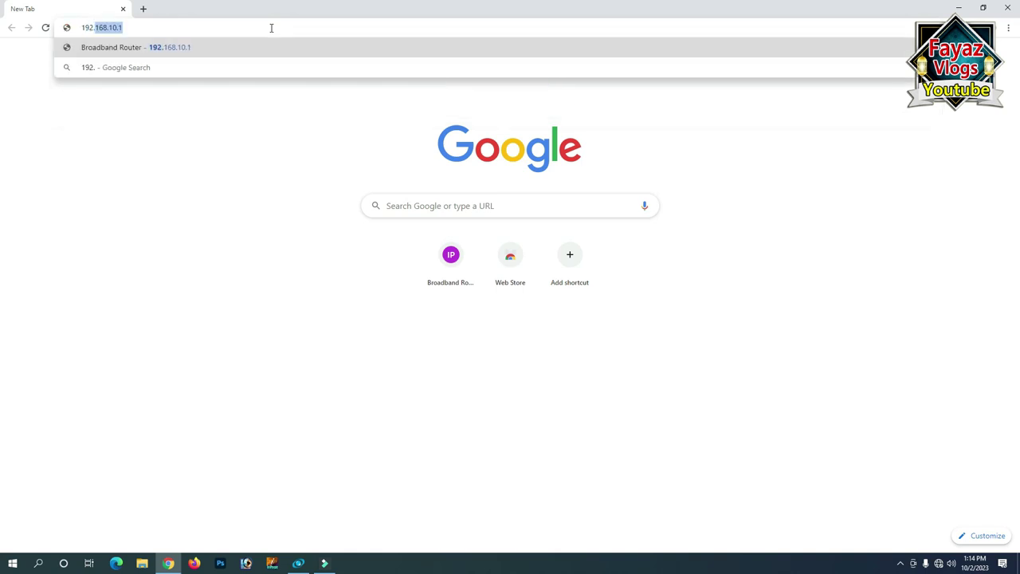
text(168.1)
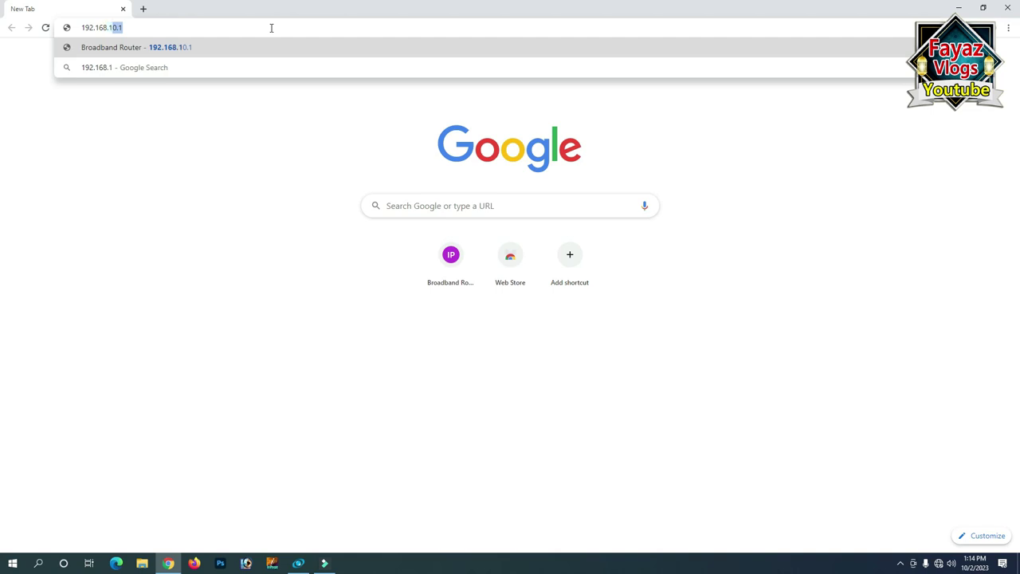
text(0.1)
key(Return)
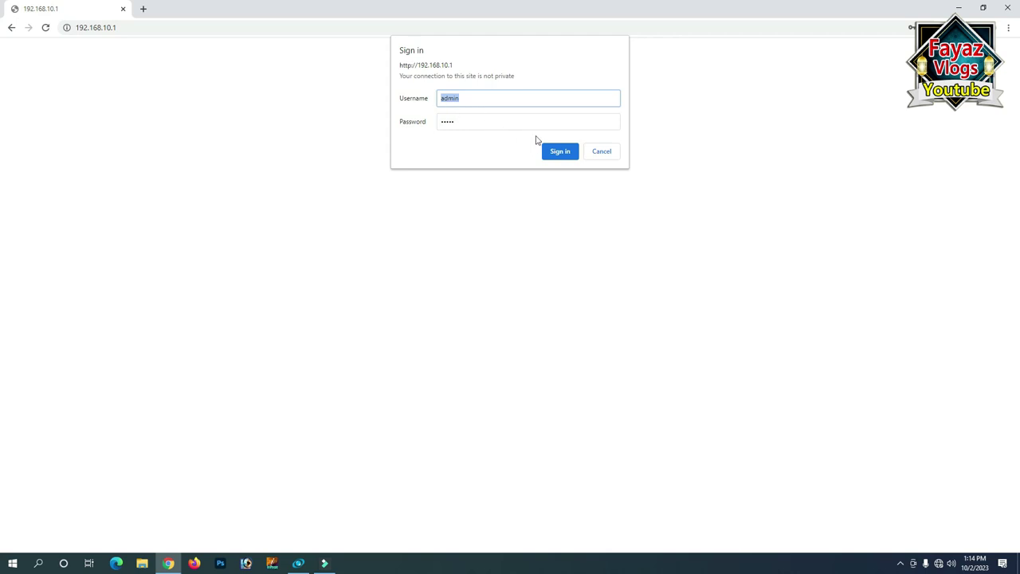
click(553, 153)
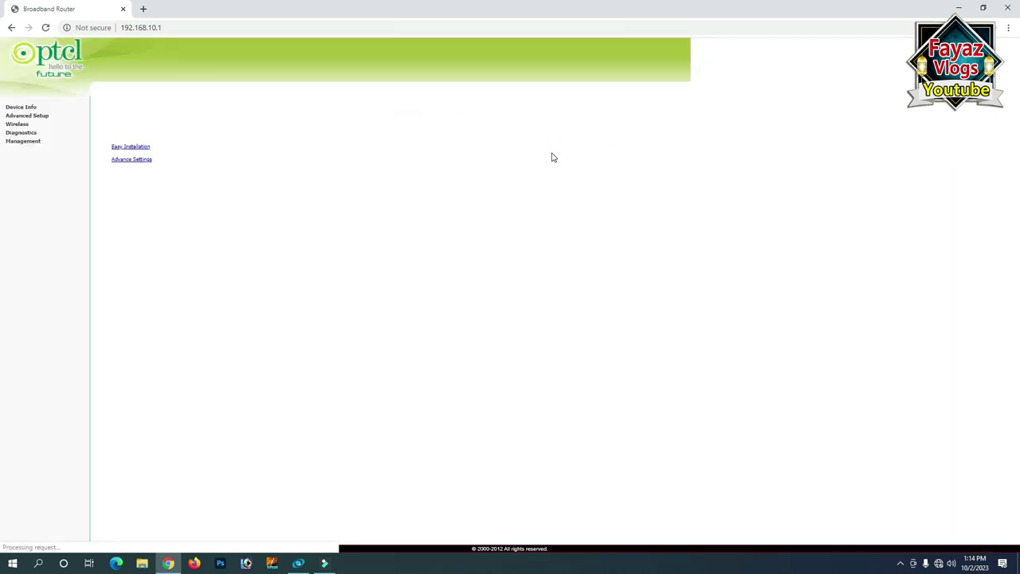
Reload the router home page and go to Management > Update Software
click(46, 27)
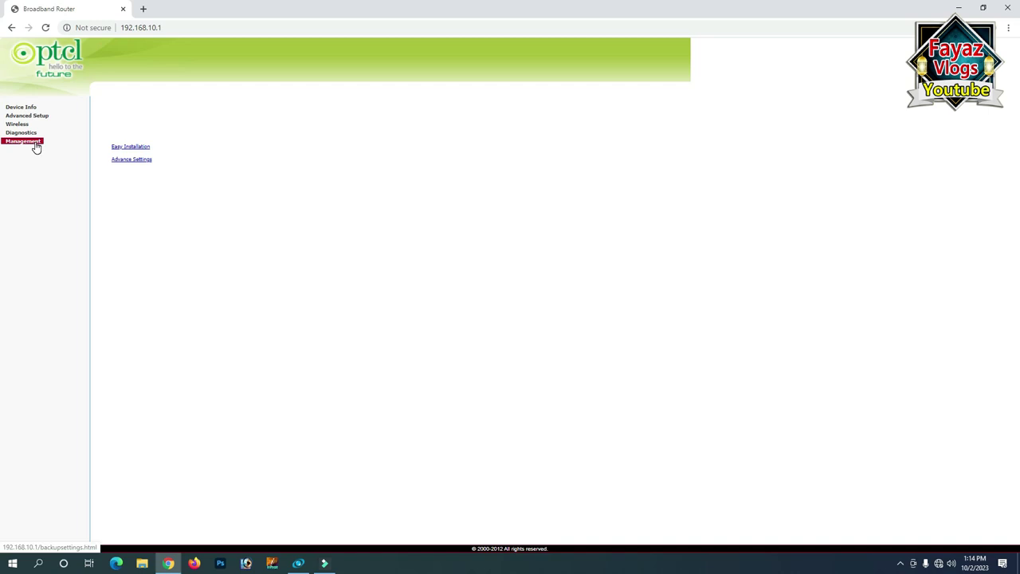
click(36, 146)
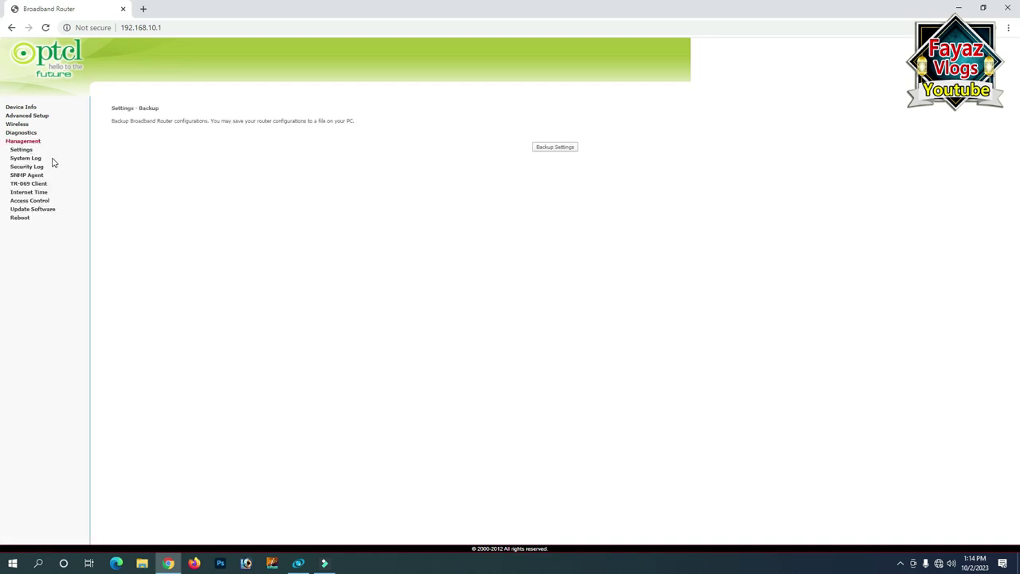
click(48, 212)
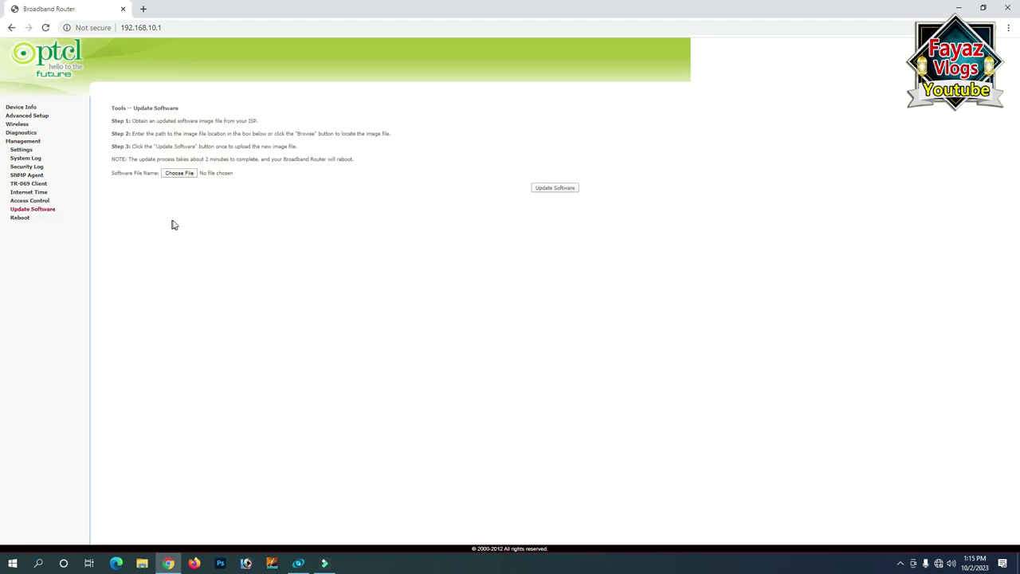
Shrink the browser, place the firmware file beside it and refresh the desktop
drag(261, 9, 647, 19)
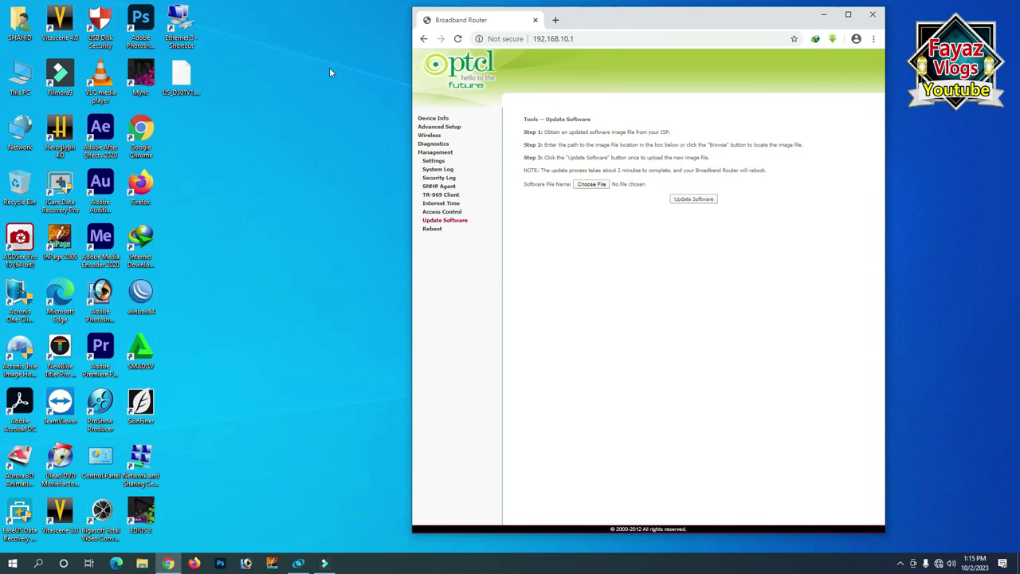
drag(183, 80, 319, 140)
right_click(210, 141)
click(209, 135)
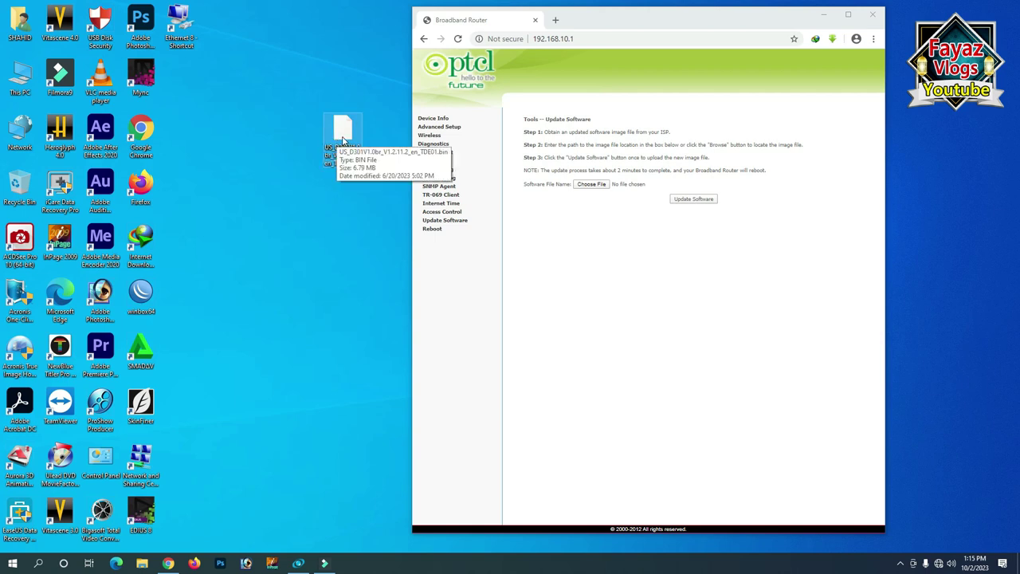
right_click(284, 153)
click(303, 185)
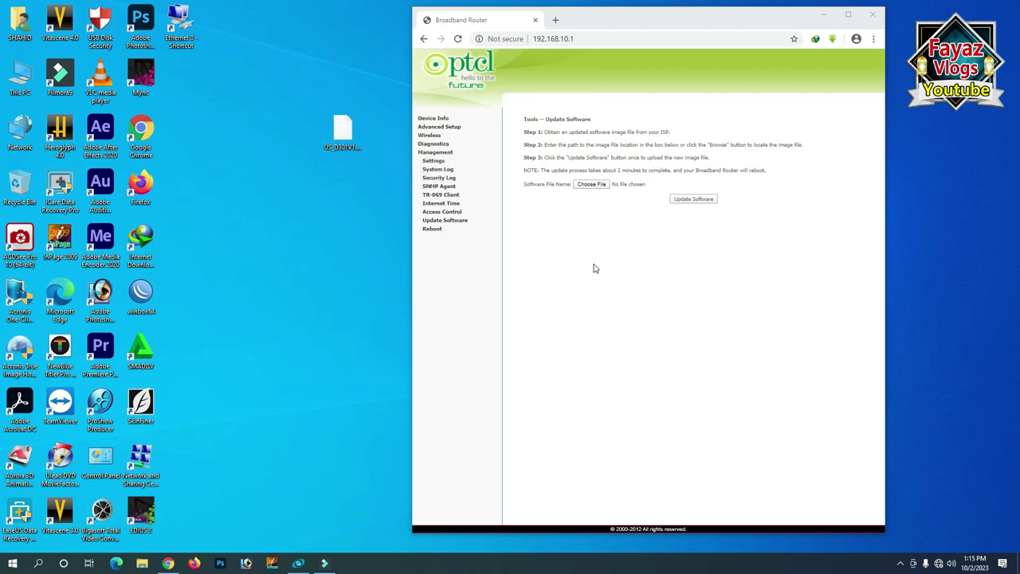
Choose the US_D301V1...TDE01.bin firmware from the Desktop as the image and maximize Chrome
click(594, 186)
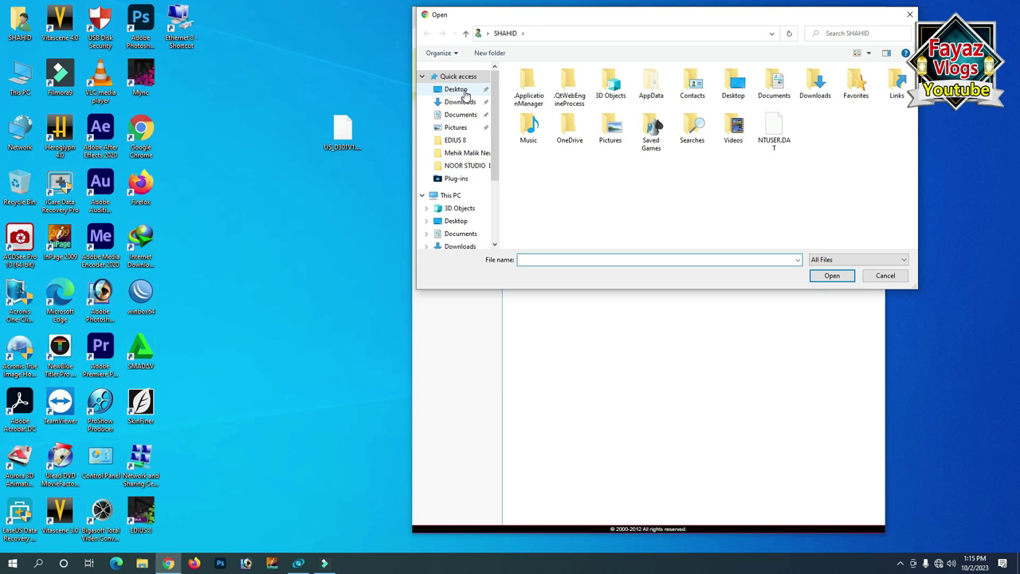
click(457, 90)
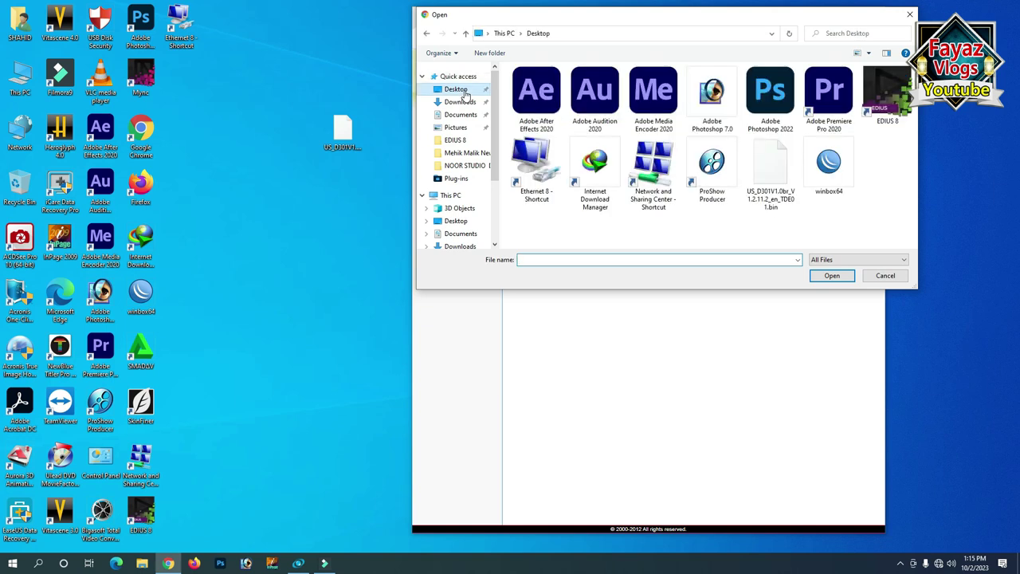
click(770, 191)
click(831, 278)
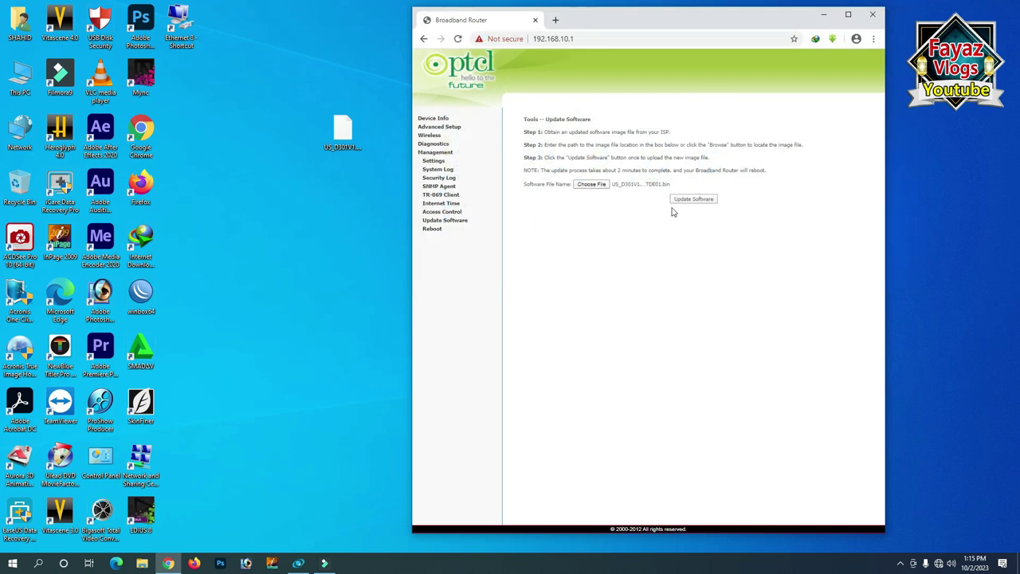
click(847, 15)
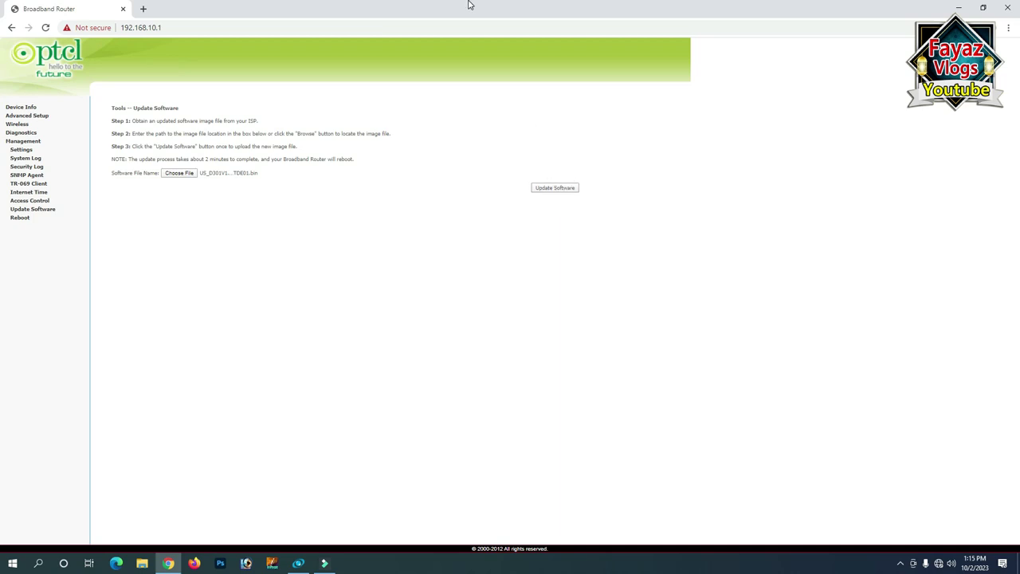
Begin uploading the chosen firmware with Update Software, progress reaching 58%
drag(469, 4, 542, 4)
click(562, 189)
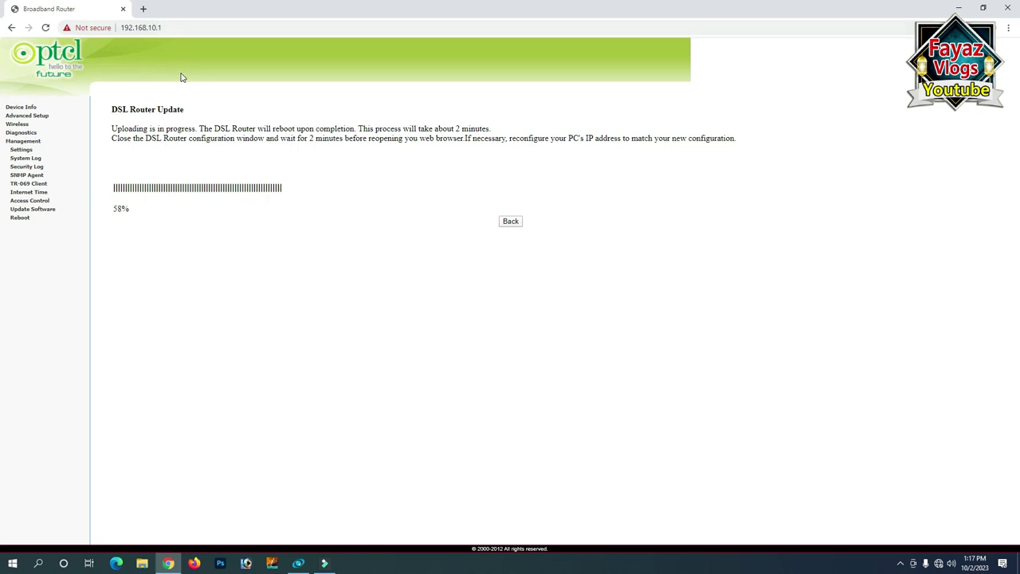
Wait for the DSL Router Update to reach 100%, then leave the progress page
click(175, 30)
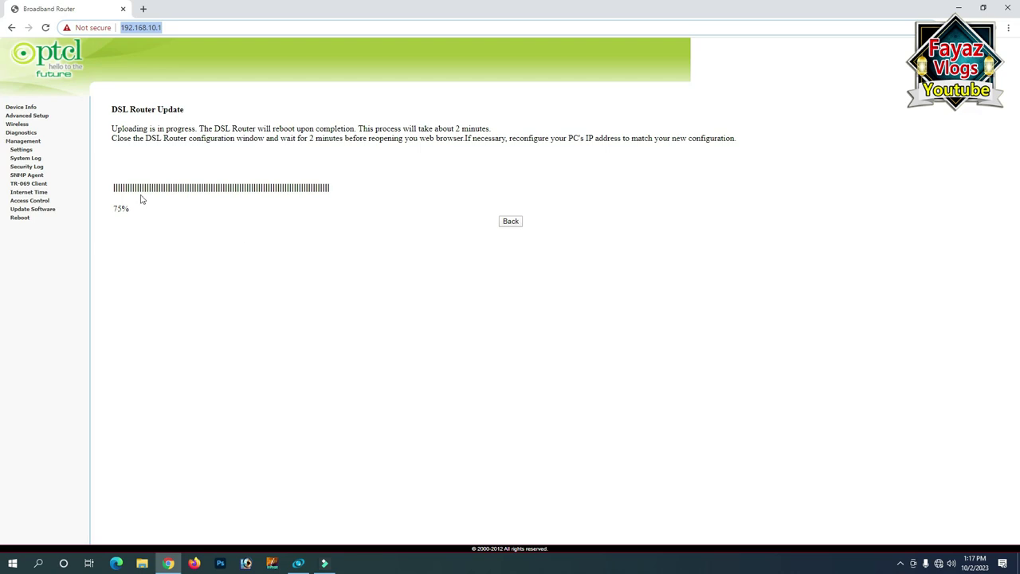
drag(118, 192, 384, 207)
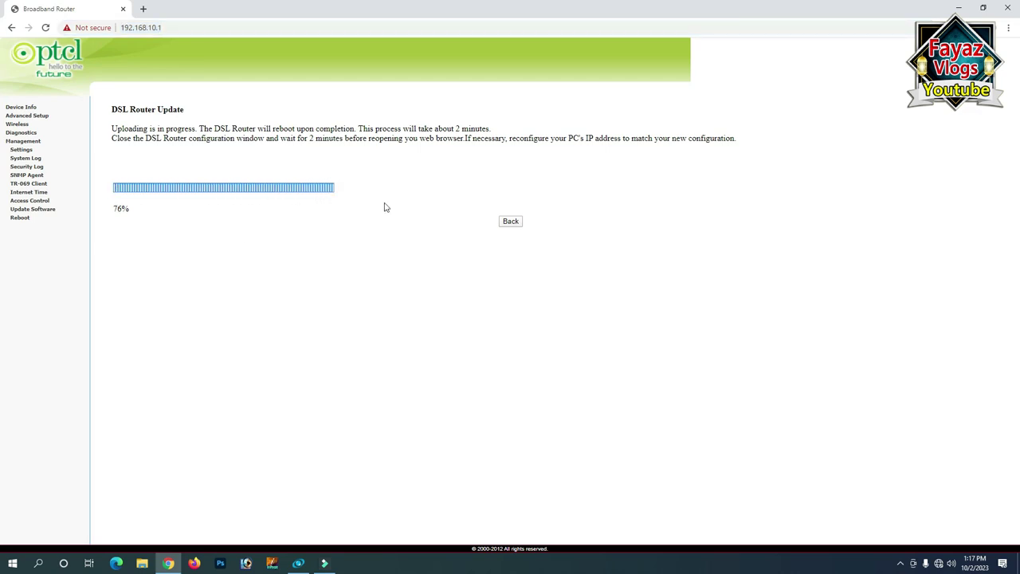
click(180, 282)
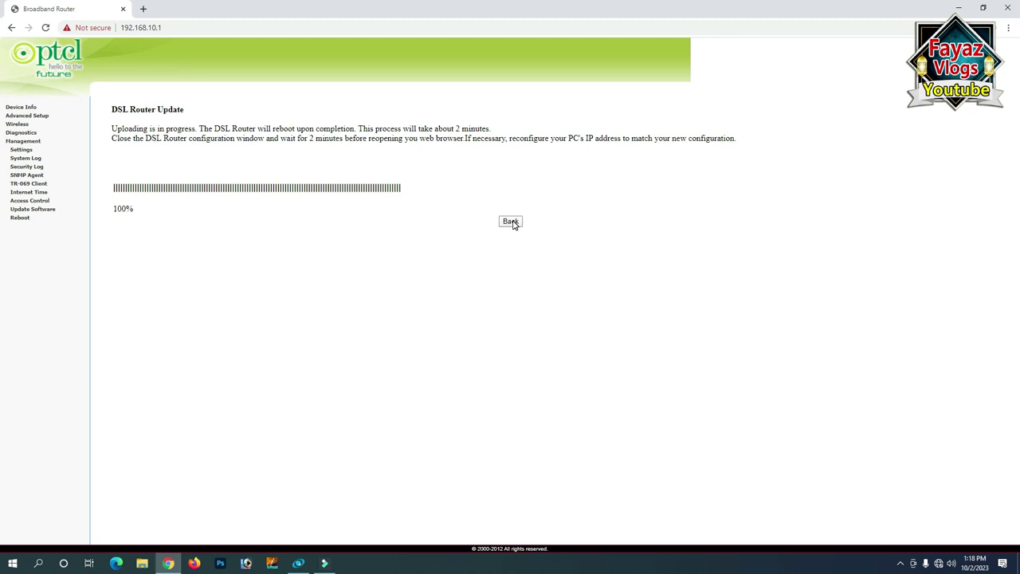
click(512, 221)
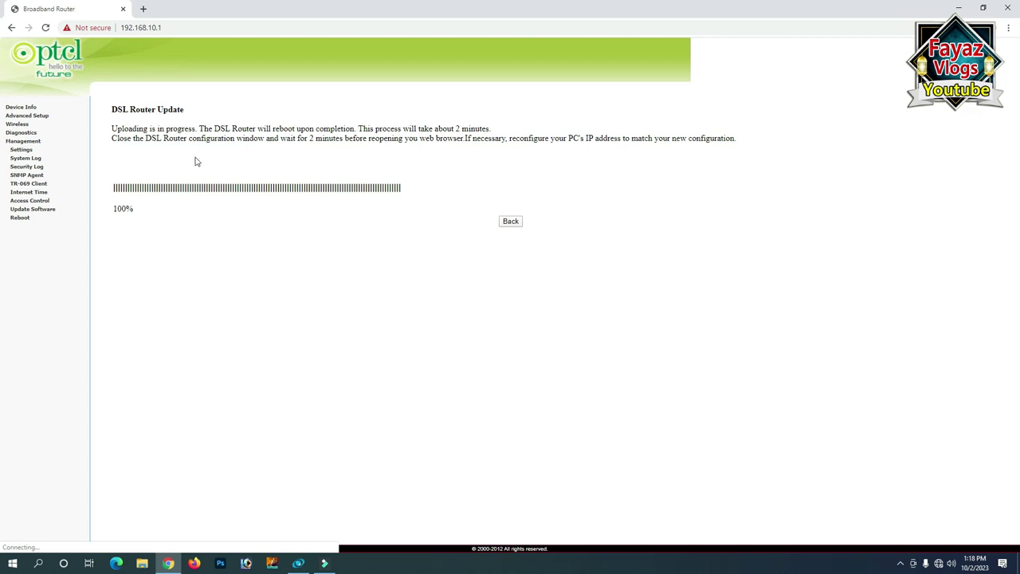
Open a new tab and begin entering the router address in the address bar
click(144, 10)
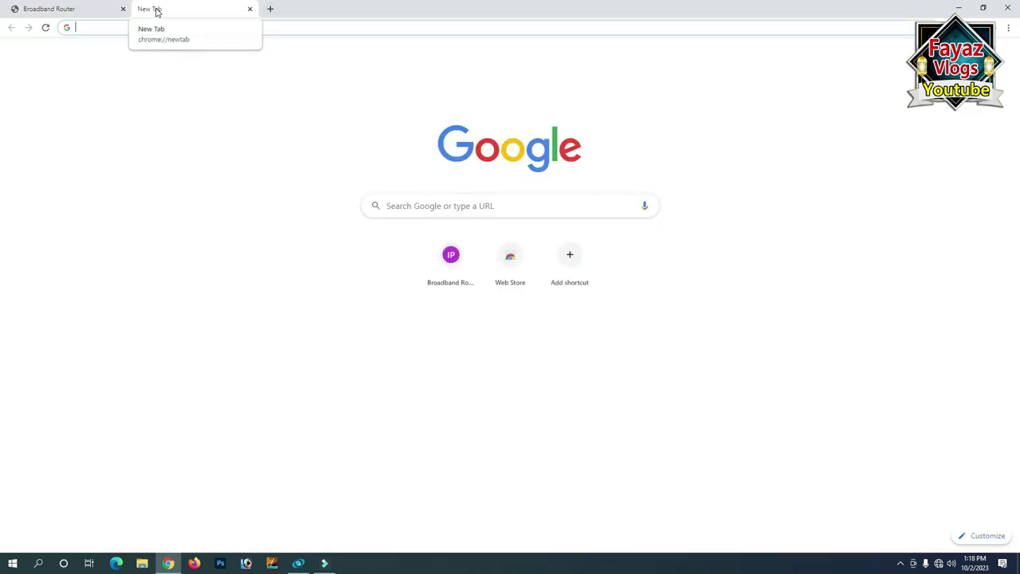
text(192.1683.)
Correct the address to 192.168.1.1 to reach the Tenda login, then close the 192.168.10.1 tab
key(BackSpace)
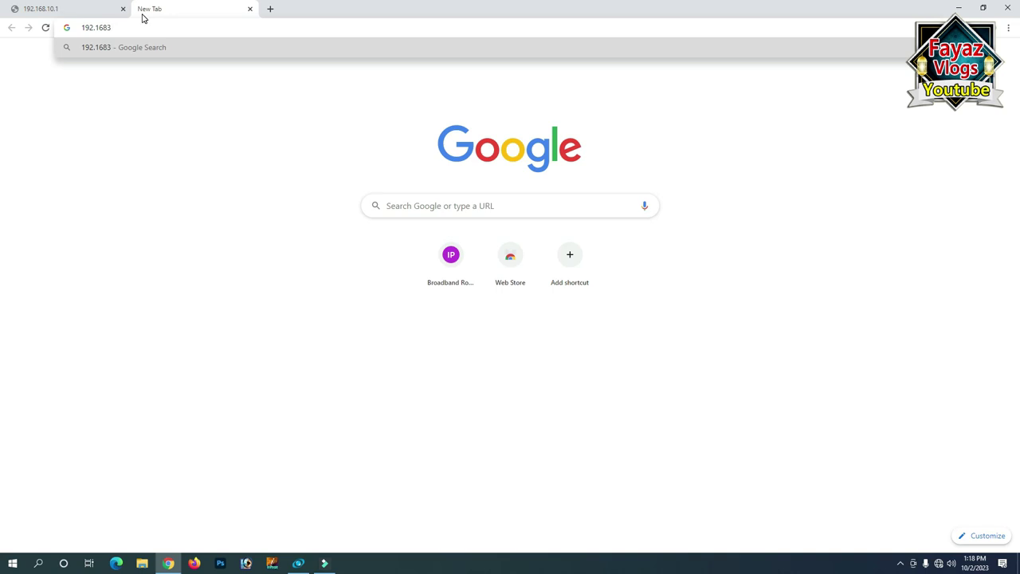
key(BackSpace)
text(.1.1)
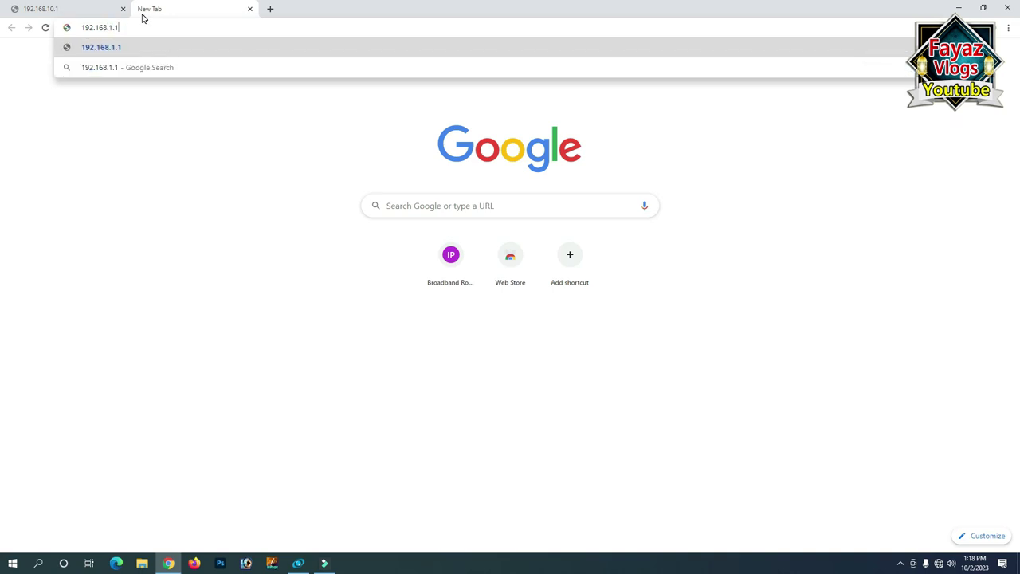
key(Return)
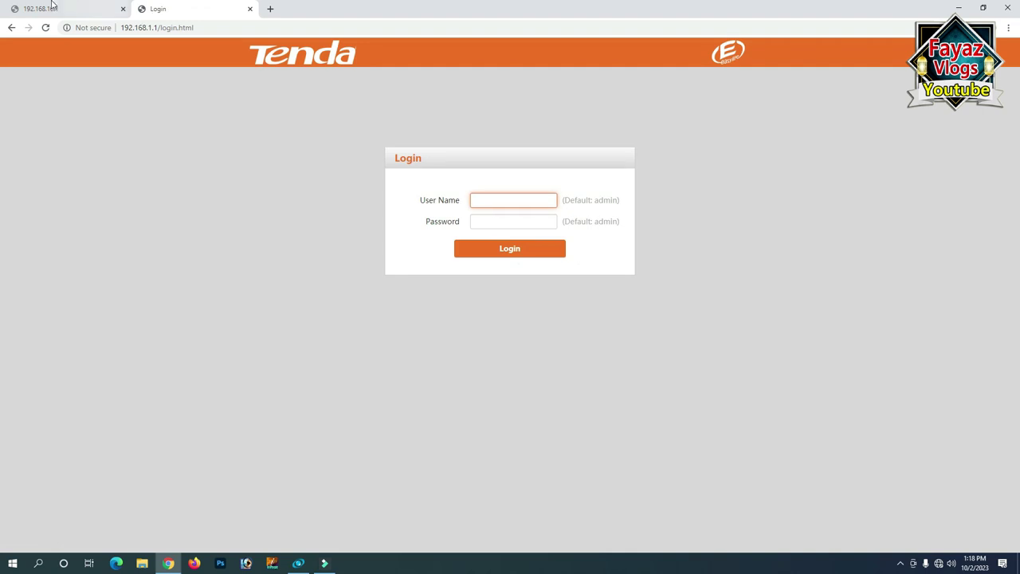
click(51, 8)
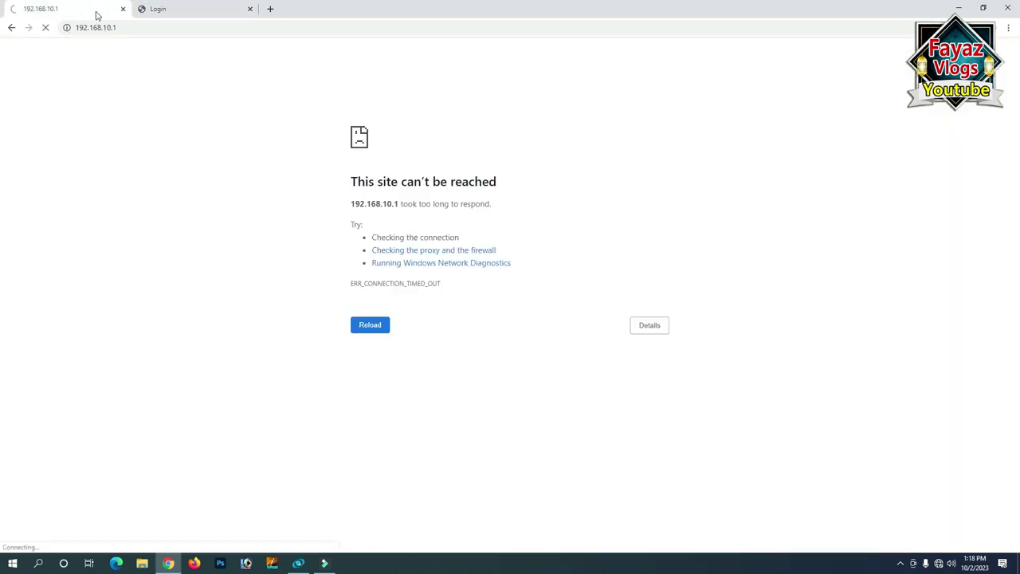
click(123, 8)
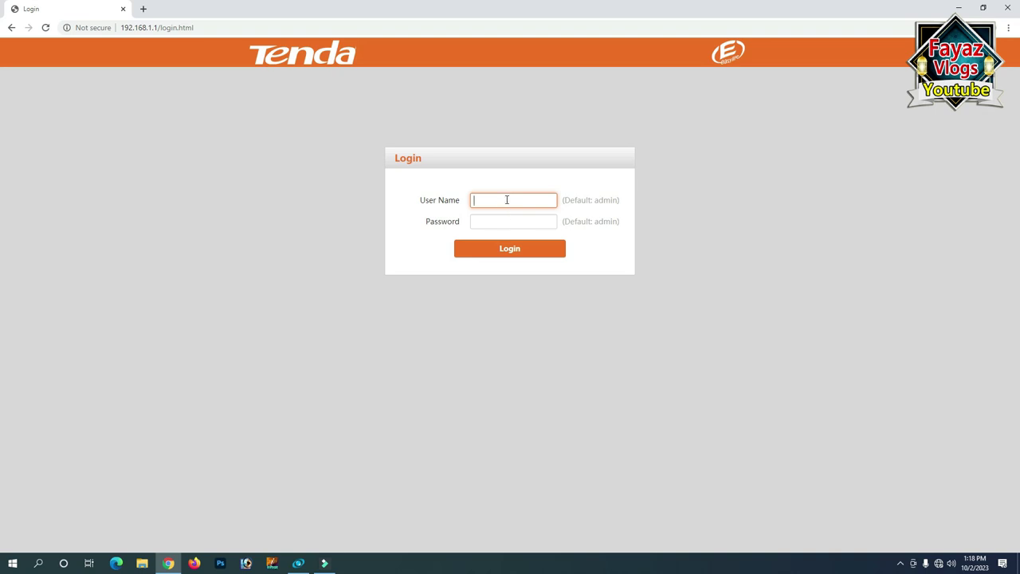
Log in to the Tenda admin with user name admin and the default password
key(Tab)
key(Return)
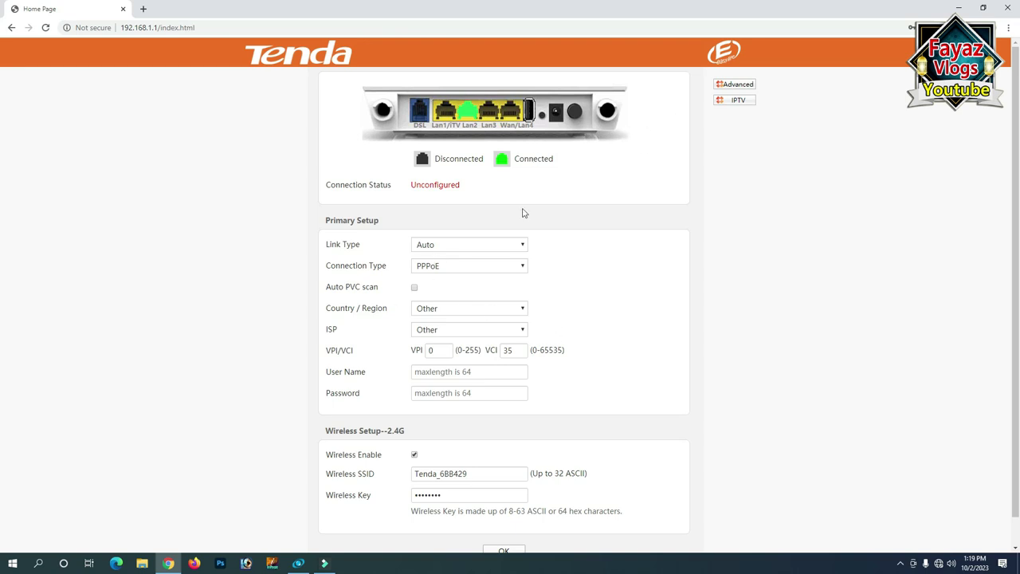
Choose Ethernet as the link type, keep PPPoE, and check the PPPoE and wireless name fields
scroll(478, 341, down, 1)
scroll(478, 343, up, 1)
click(478, 248)
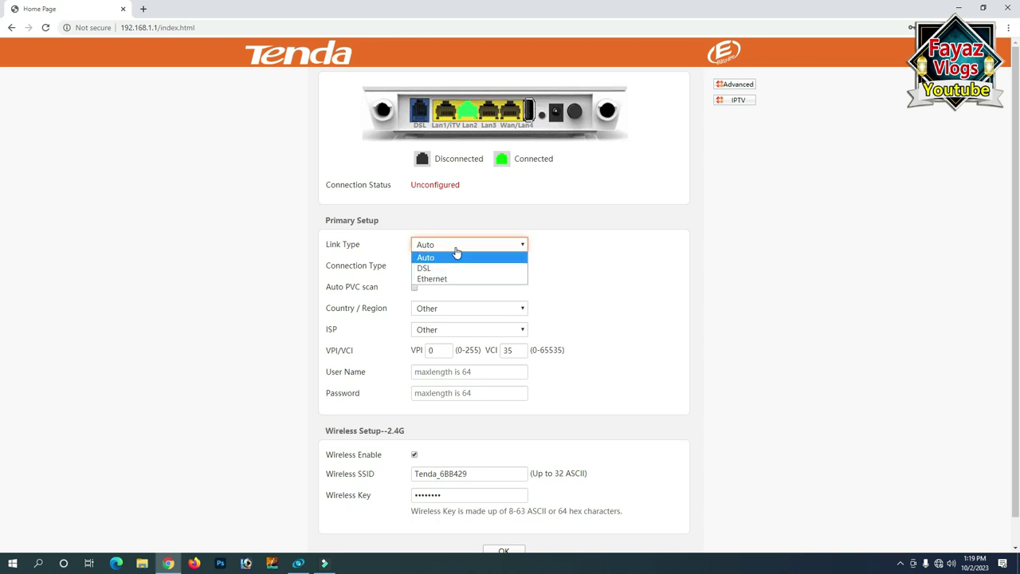
click(437, 279)
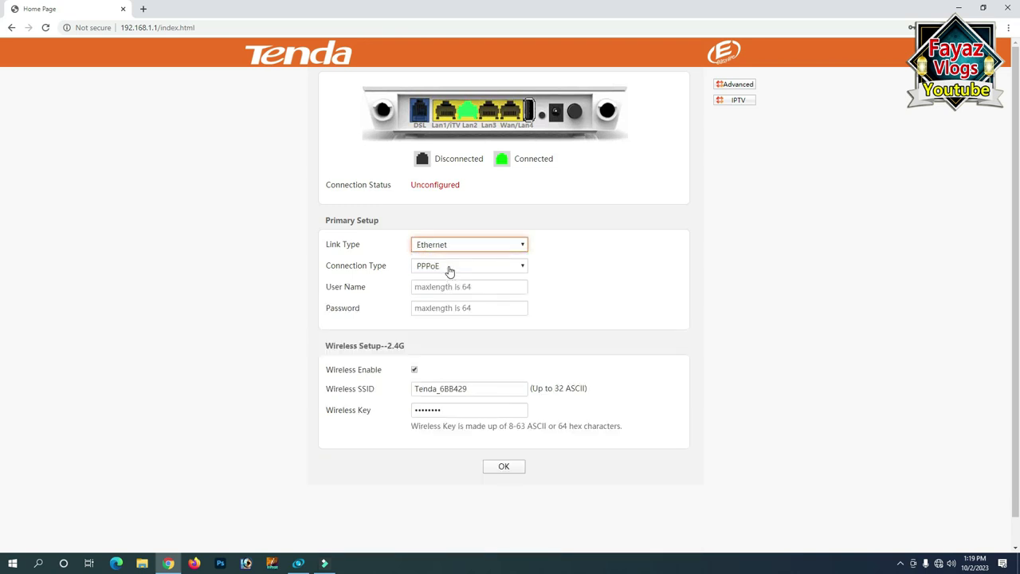
click(449, 269)
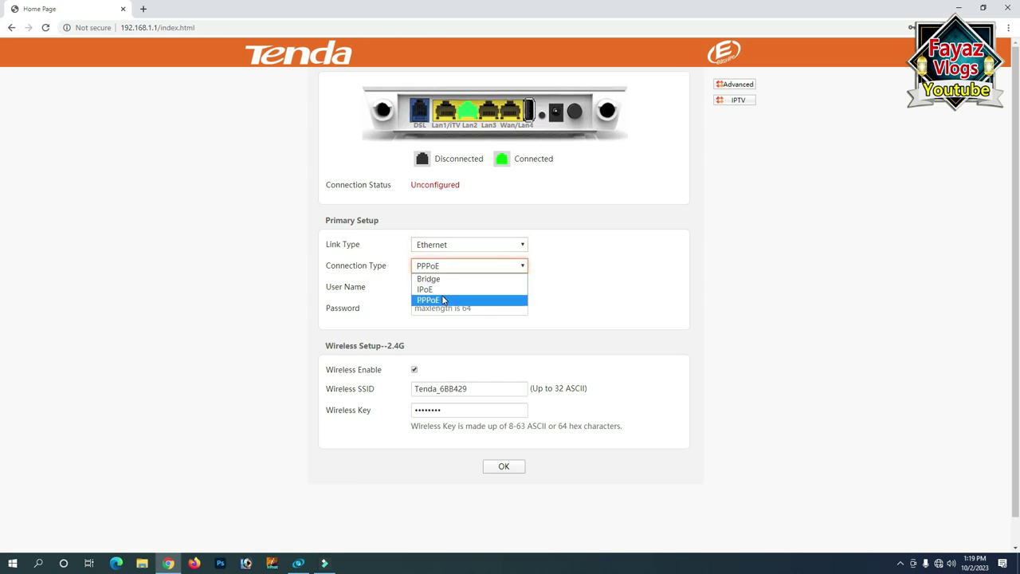
click(444, 300)
click(438, 289)
click(424, 310)
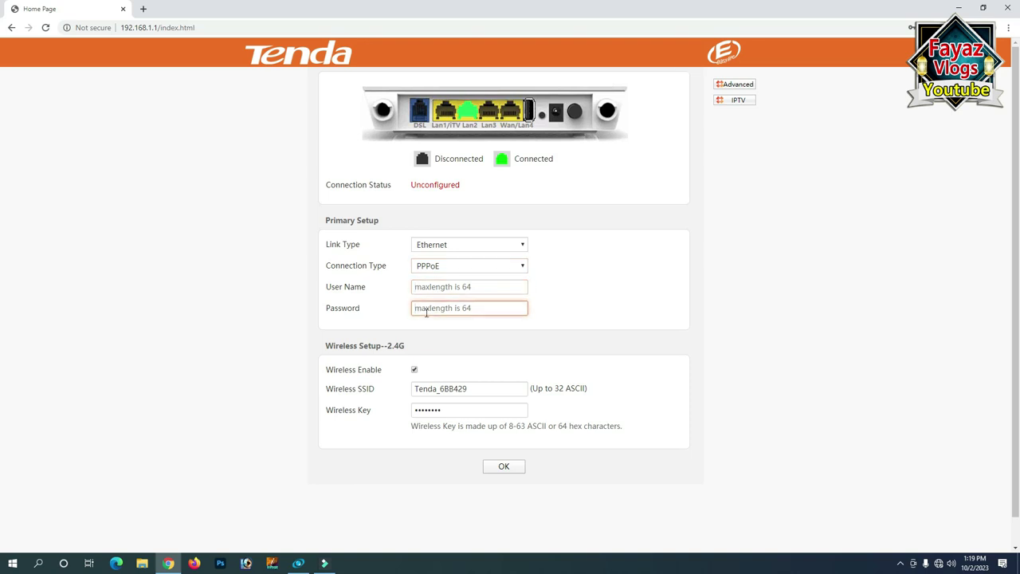
drag(486, 390, 415, 408)
key(Tab)
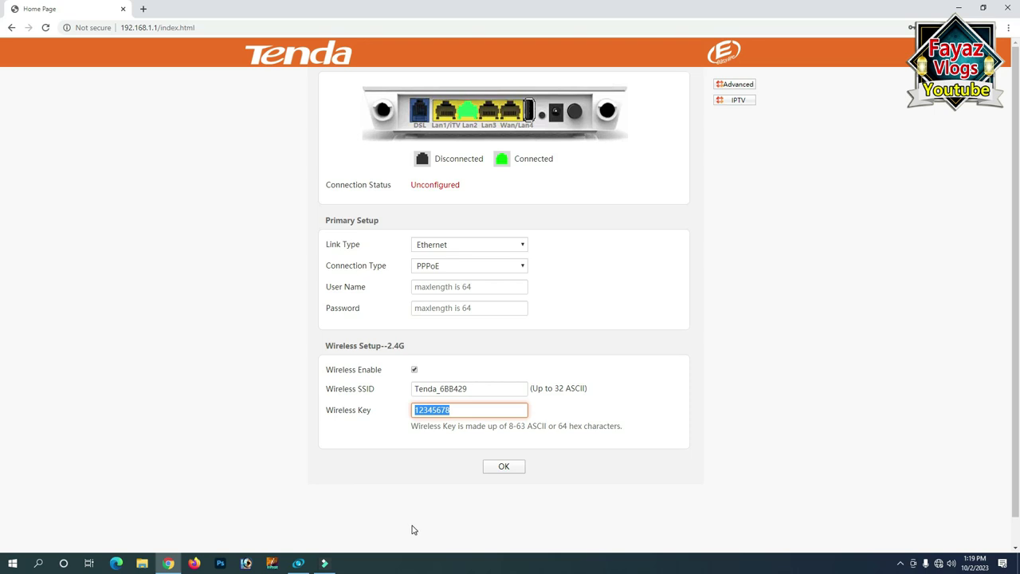
Enter the PPPoE account user name and password, then save the settings with OK
click(467, 289)
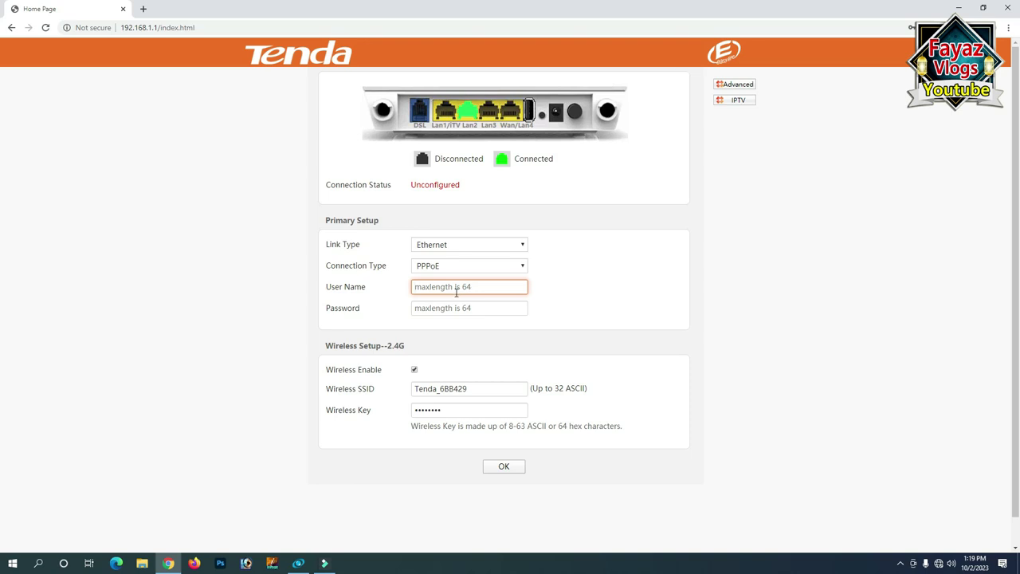
key(Tab)
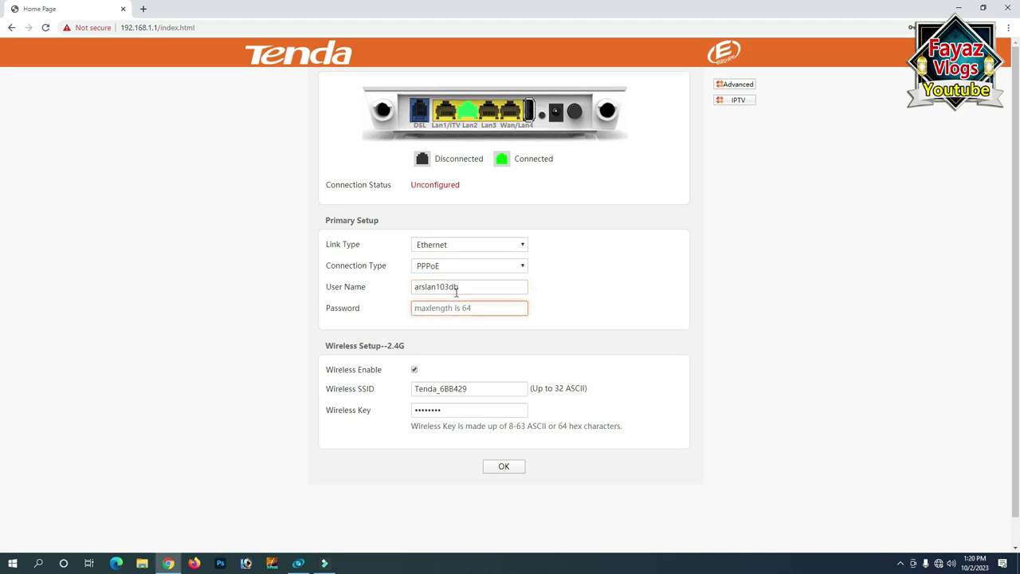
click(498, 469)
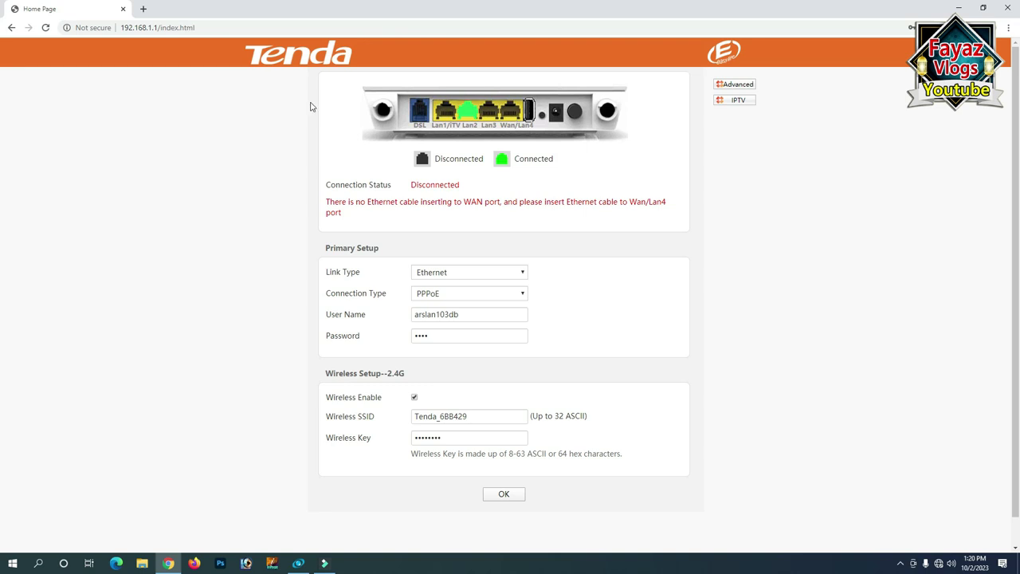
Reload the router page so the status shows Connection Status Connected
click(44, 29)
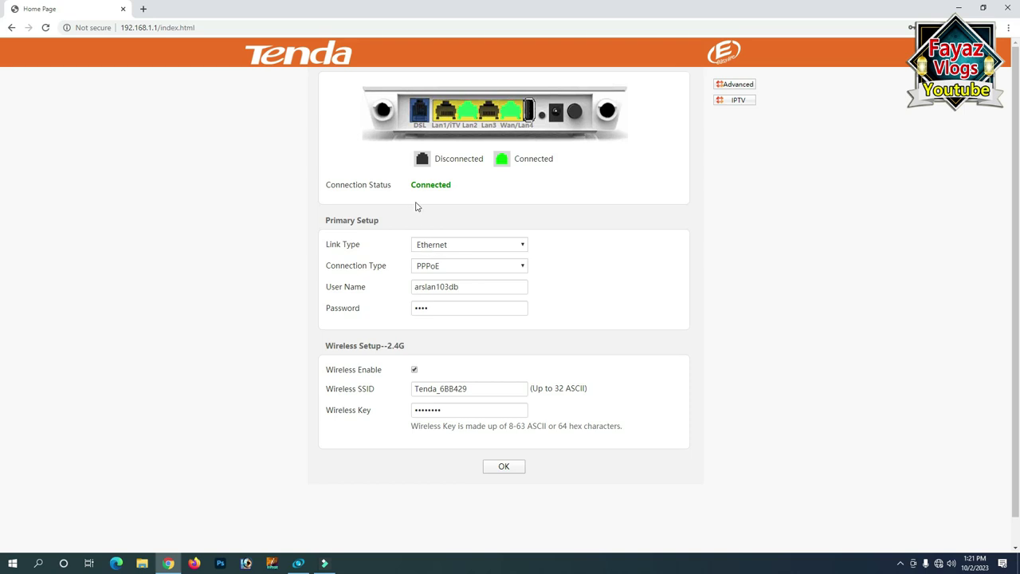
Check the Windows network connections, then search Google for 'you' in a new tab
click(939, 563)
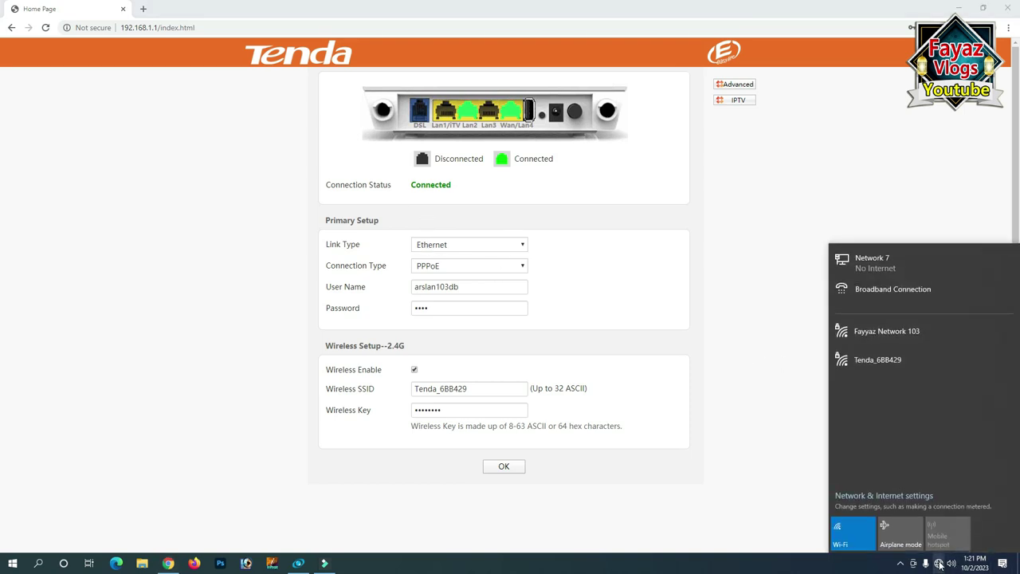
click(770, 447)
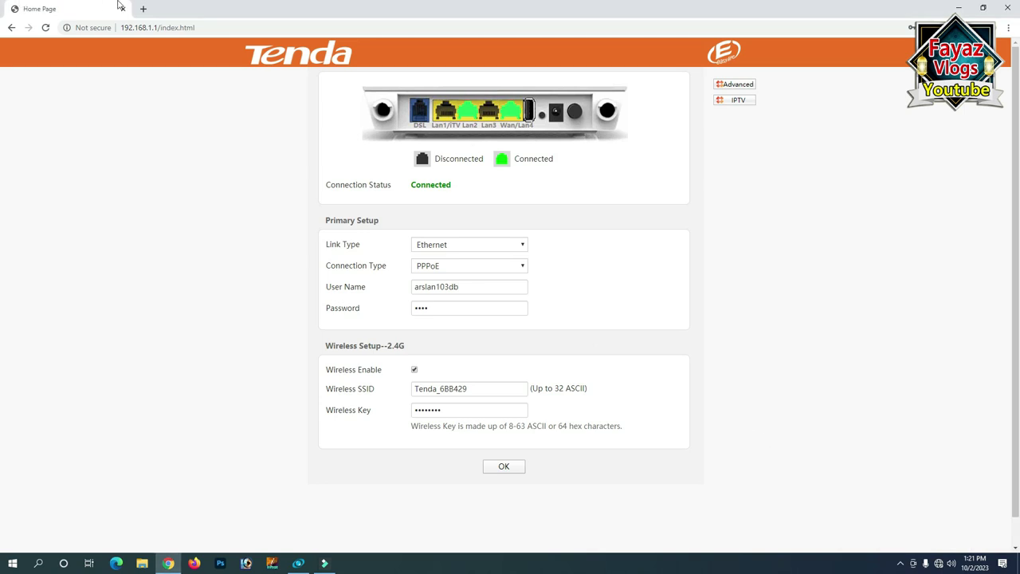
click(145, 9)
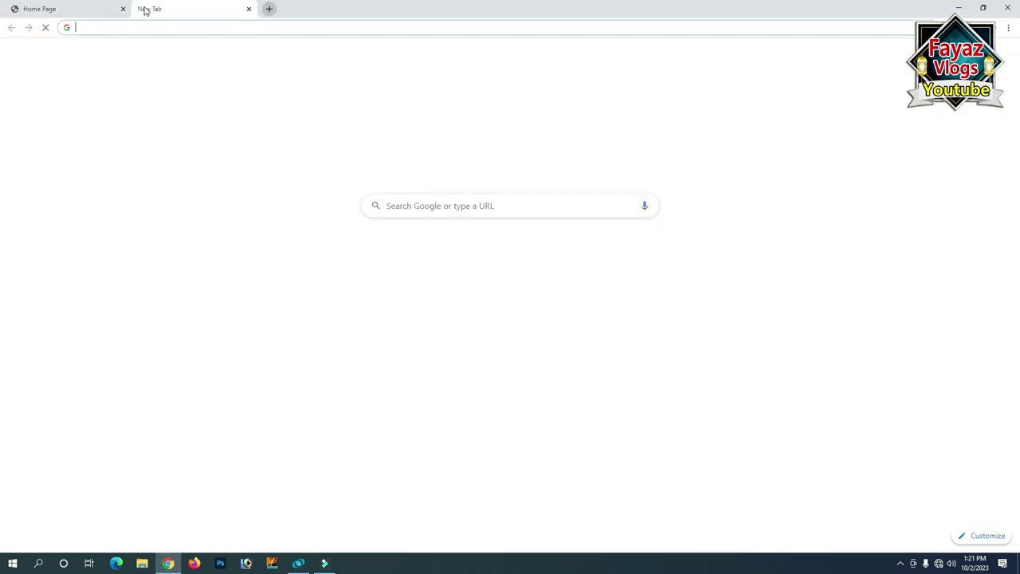
text(you)
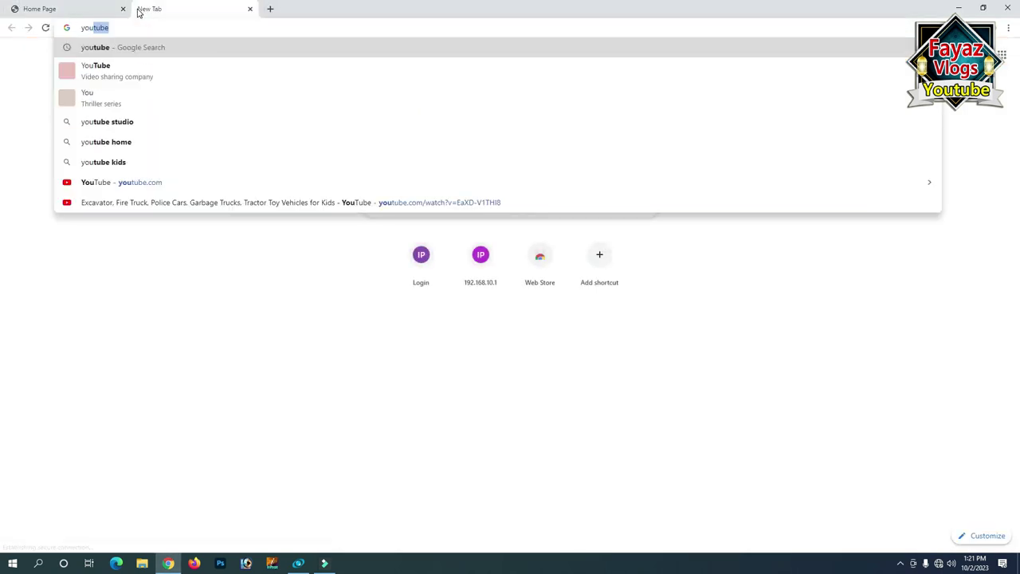
key(Return)
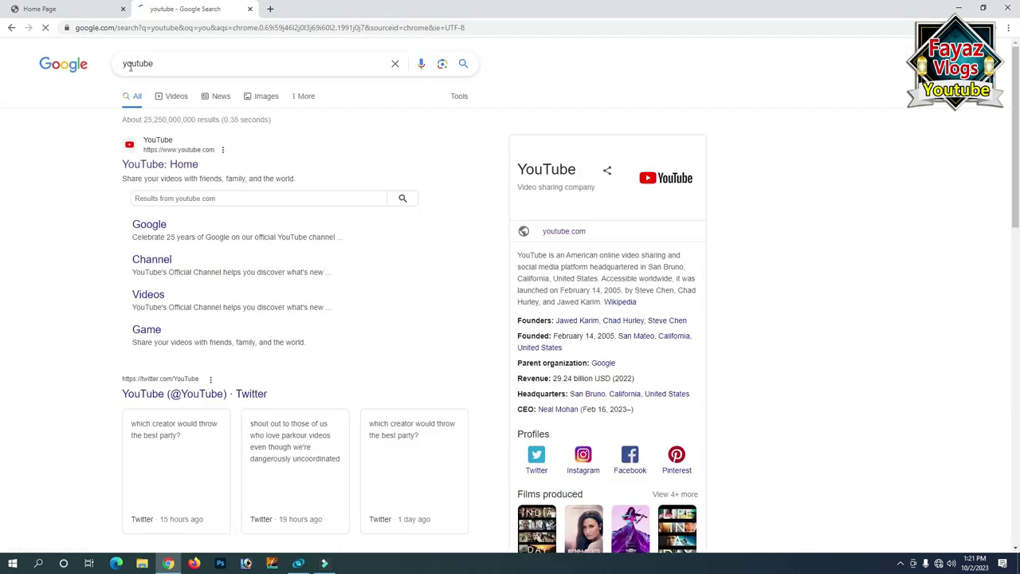
Open the YouTube: Home result in a new tab, then close it, back on the router page
right_click(161, 165)
click(195, 173)
click(311, 10)
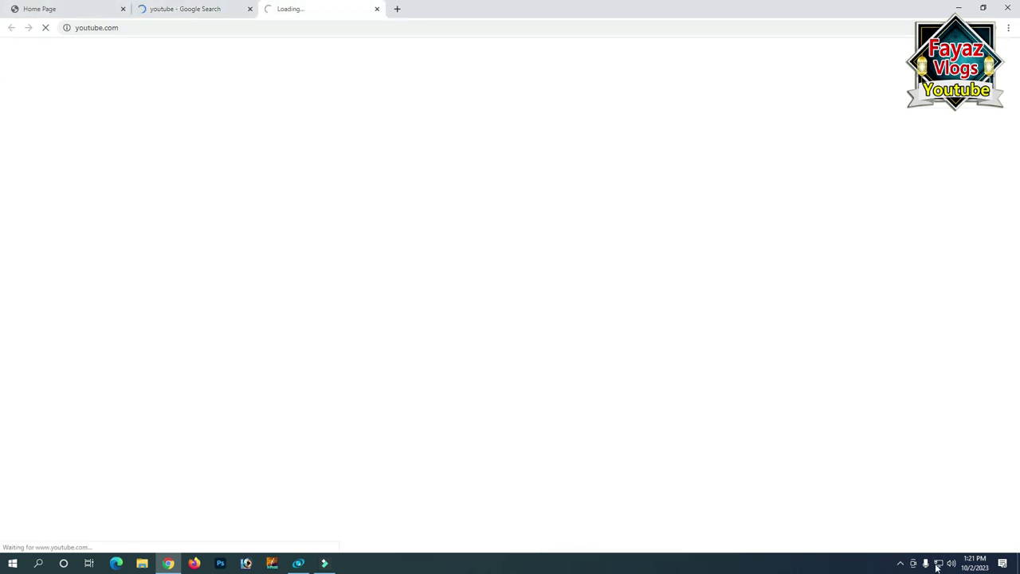
click(43, 8)
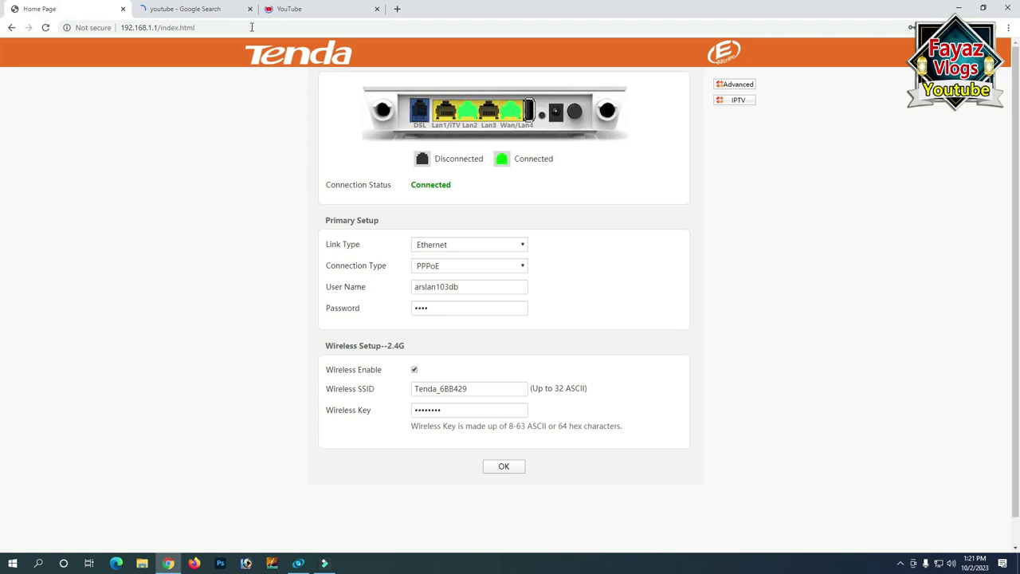
click(377, 8)
drag(381, 5, 319, 1)
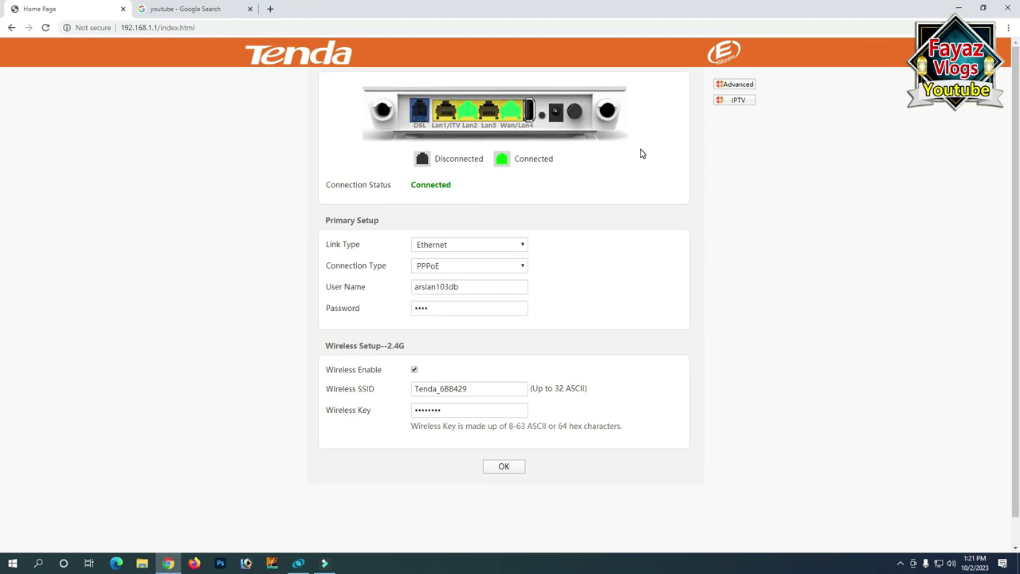